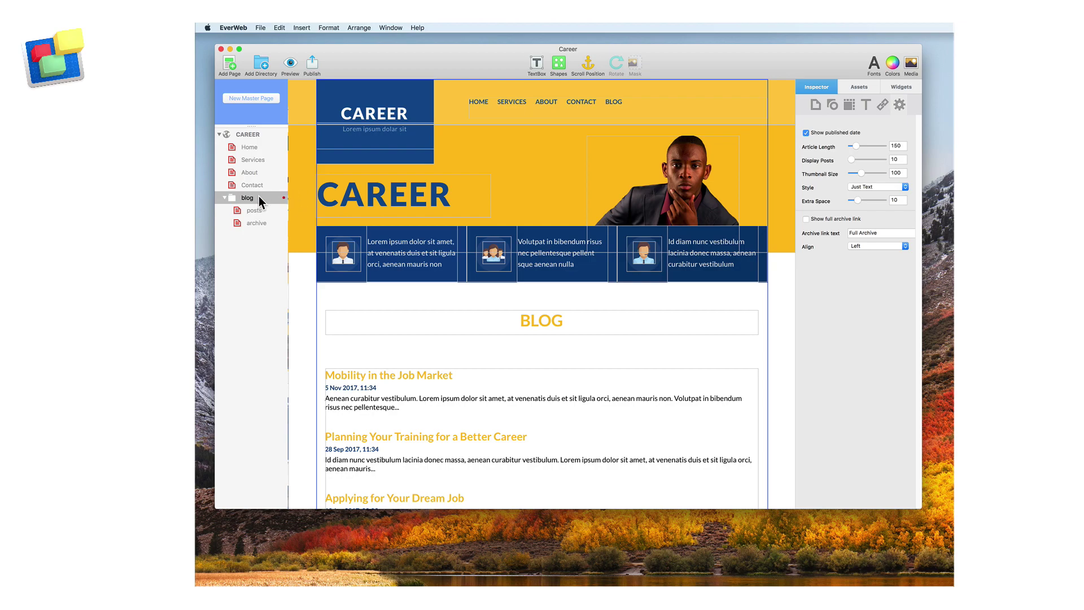
# Return to the Career blog main page and drag the post list up beneath the BLOG heading.
pyautogui.click(269, 196)
pyautogui.click(271, 209)
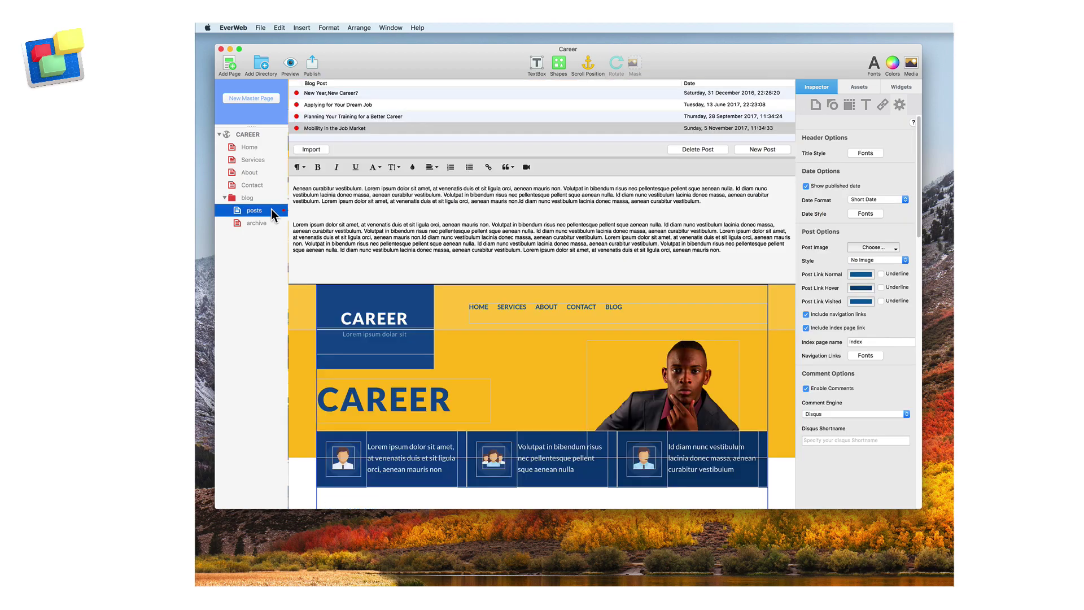
pyautogui.click(274, 223)
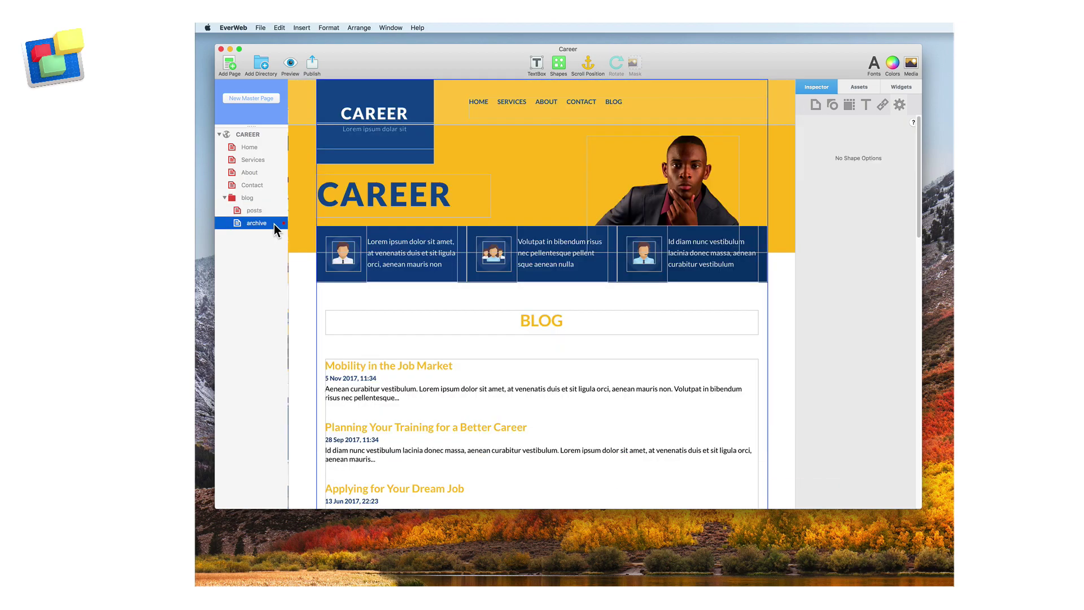
pyautogui.click(275, 197)
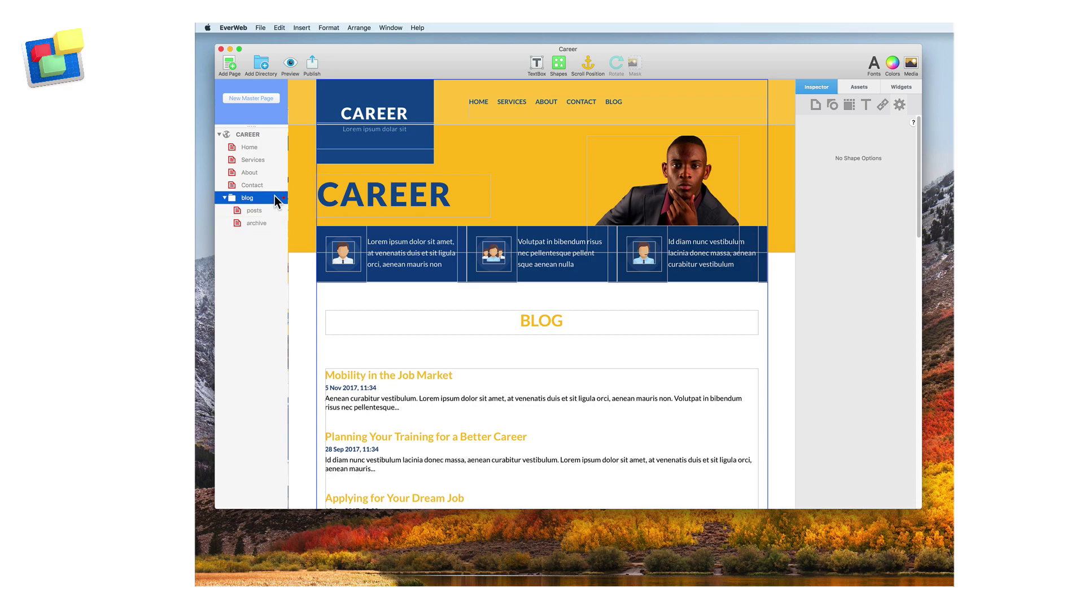
pyautogui.click(622, 426)
pyautogui.moveTo(622, 427); pyautogui.dragTo(622, 394)
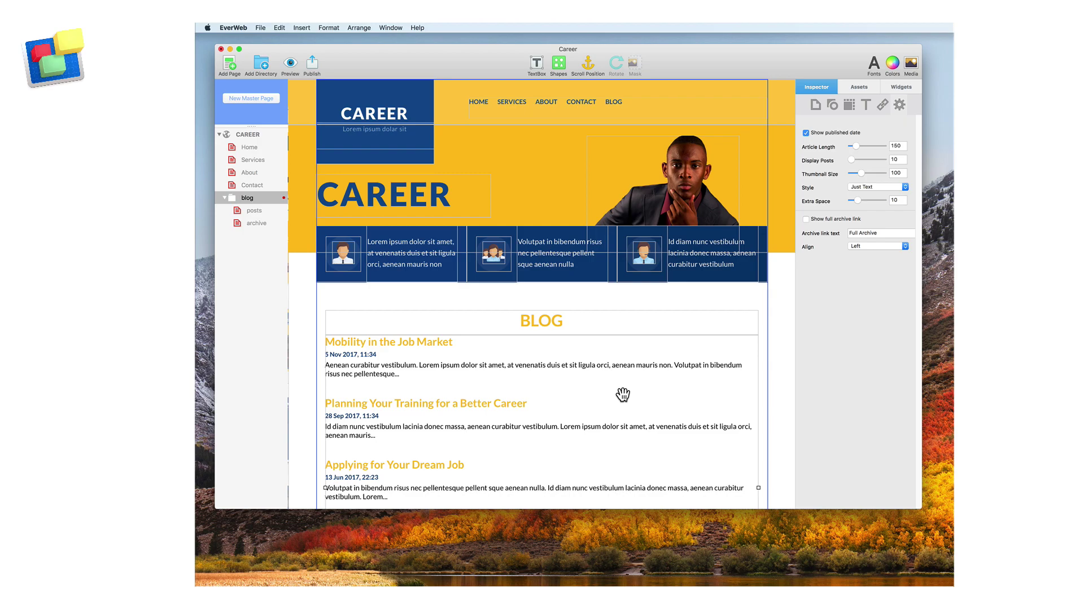
# Narrow the post list from its right edge and set its style to Left Aligned Image.
pyautogui.scroll(-3, 623, 394)
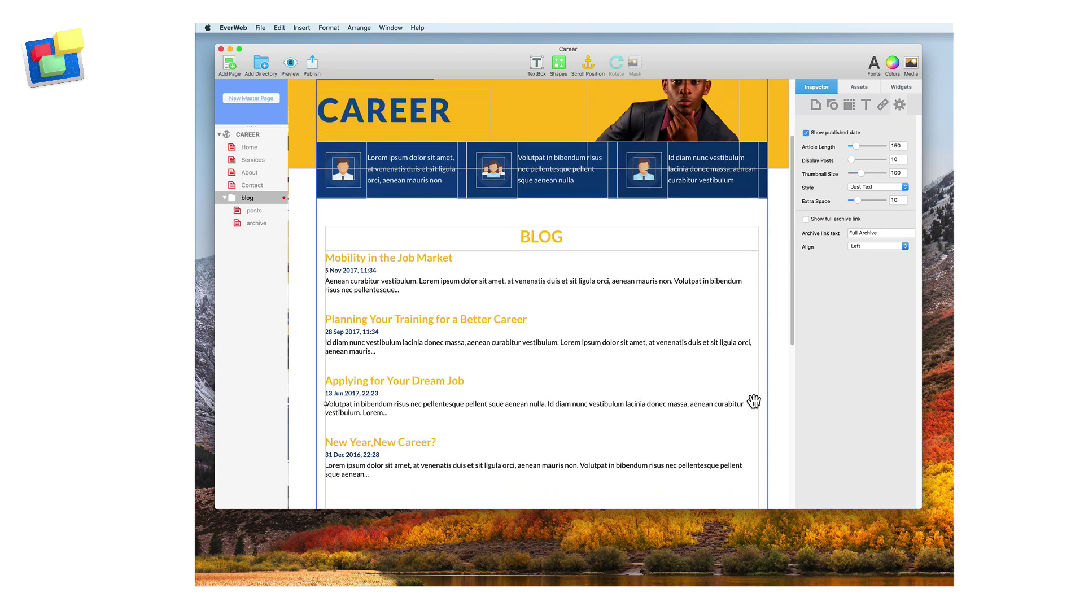
pyautogui.moveTo(755, 404)
pyautogui.mouseDown()
pyautogui.moveTo(668, 400)
pyautogui.moveTo(760, 384)
pyautogui.mouseUp()
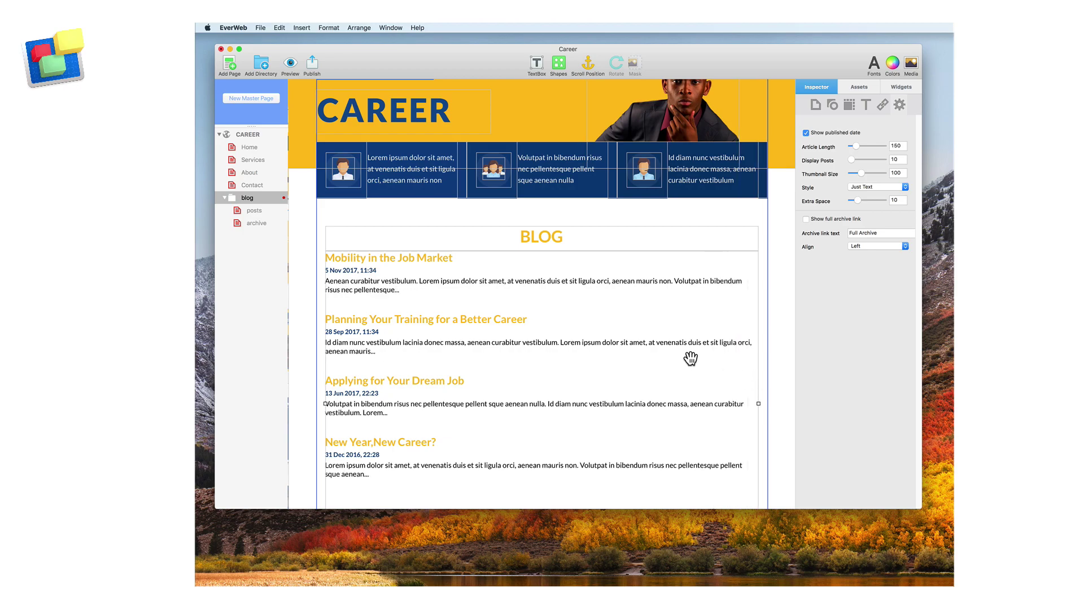
pyautogui.scroll(3, 689, 357)
pyautogui.scroll(1, 689, 358)
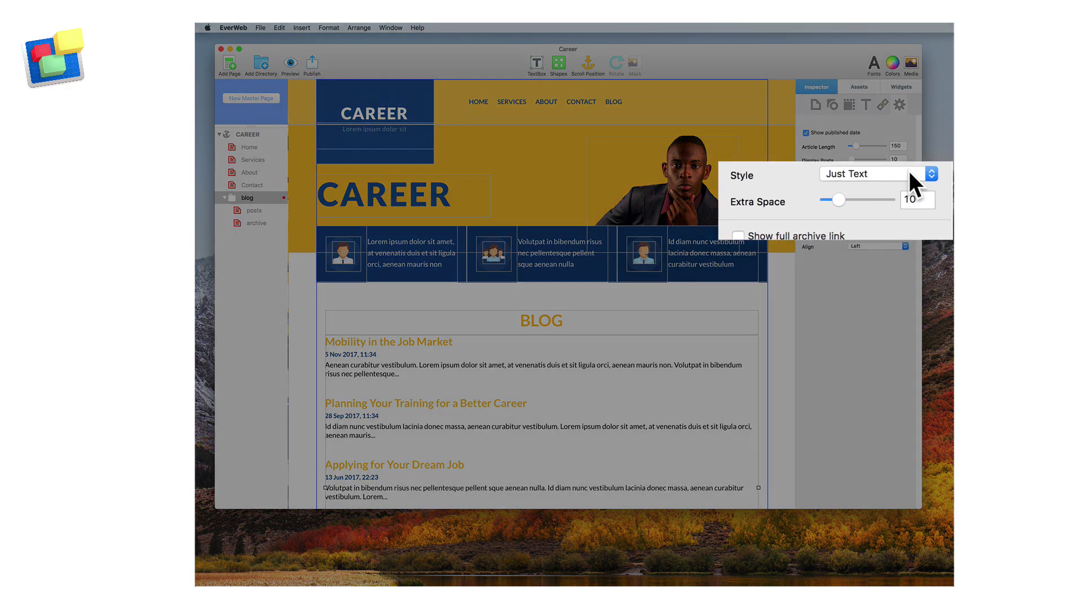
pyautogui.click(904, 186)
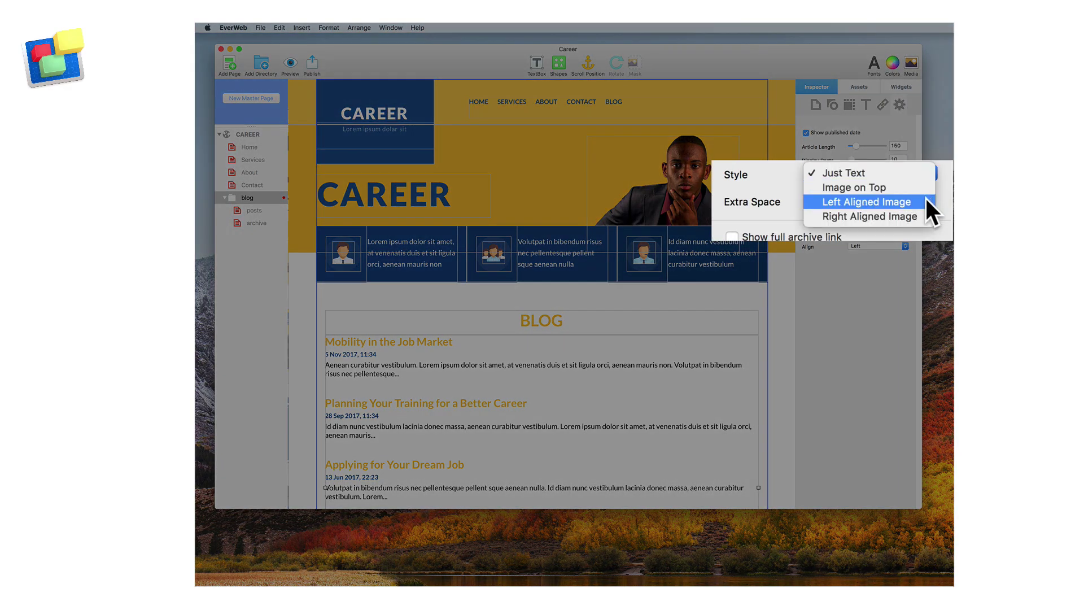
pyautogui.click(924, 201)
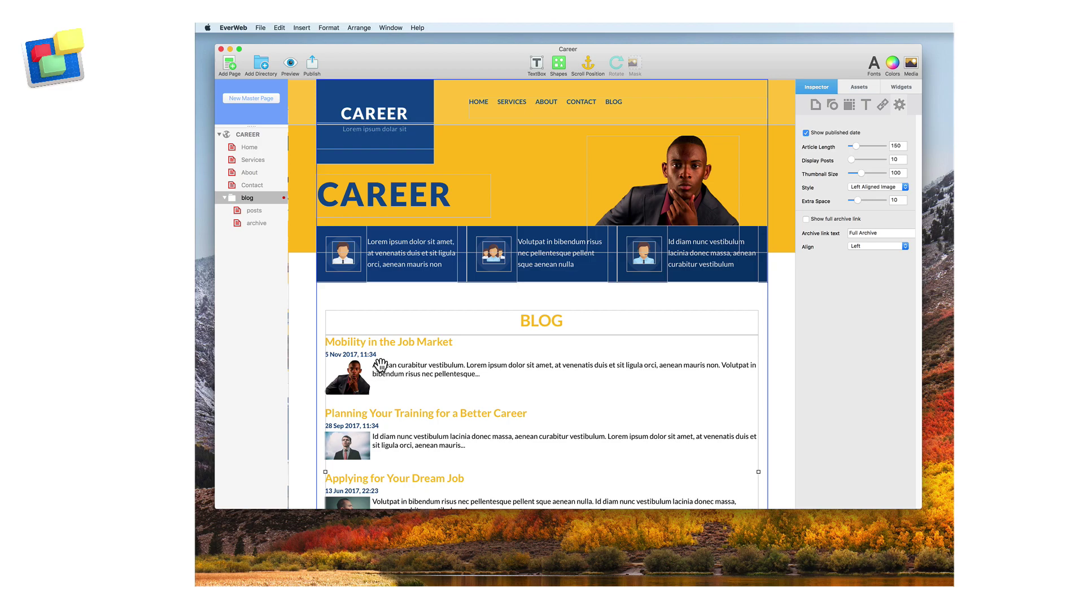
# Choose a career photo from the Post Image list for the Mobility in the Job Market post.
pyautogui.click(270, 209)
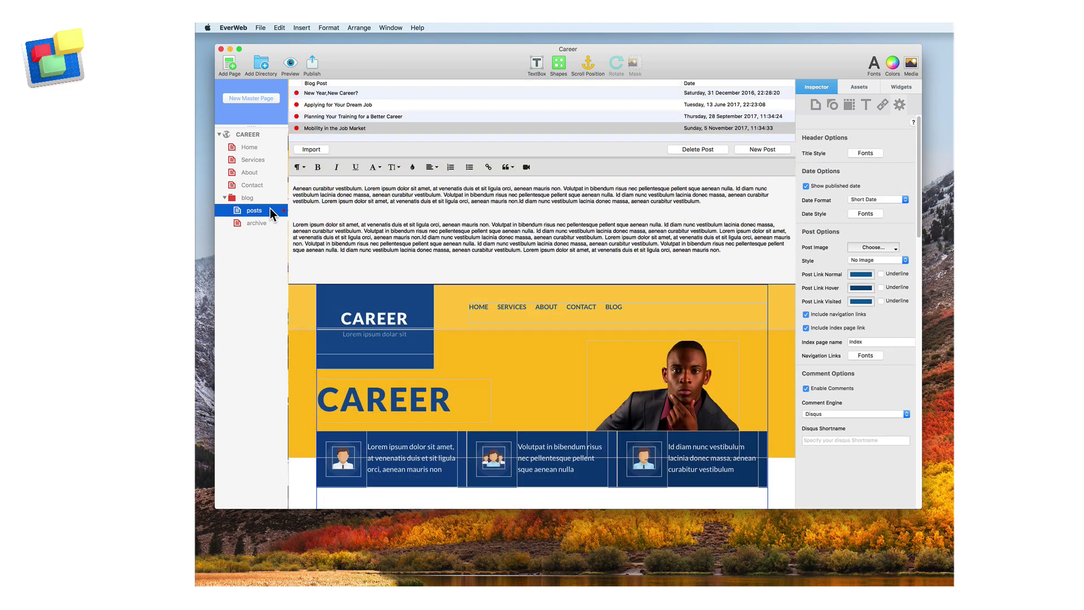
pyautogui.click(382, 128)
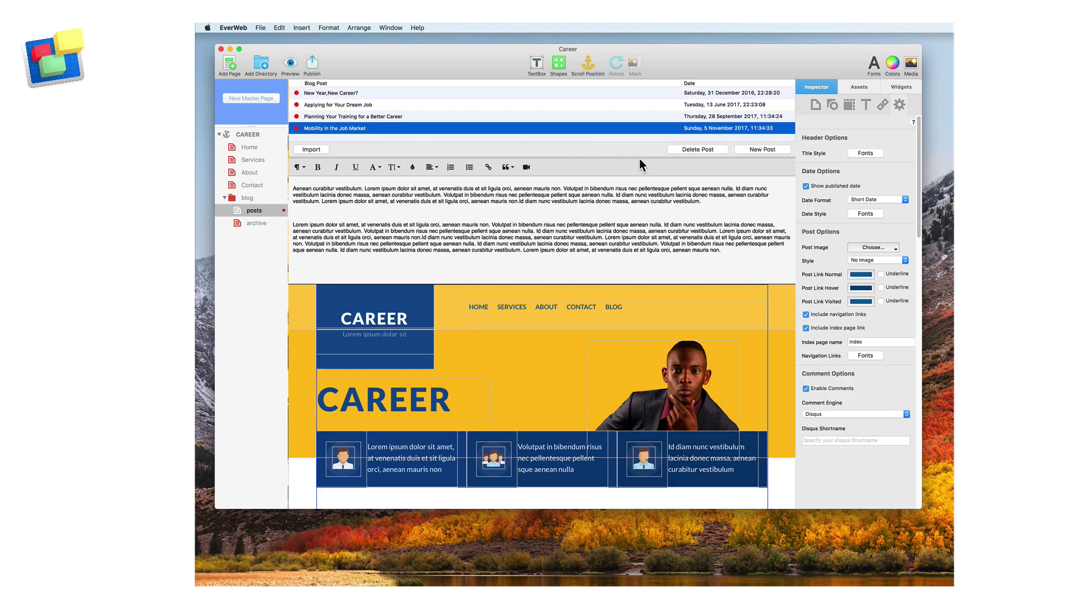
pyautogui.click(887, 246)
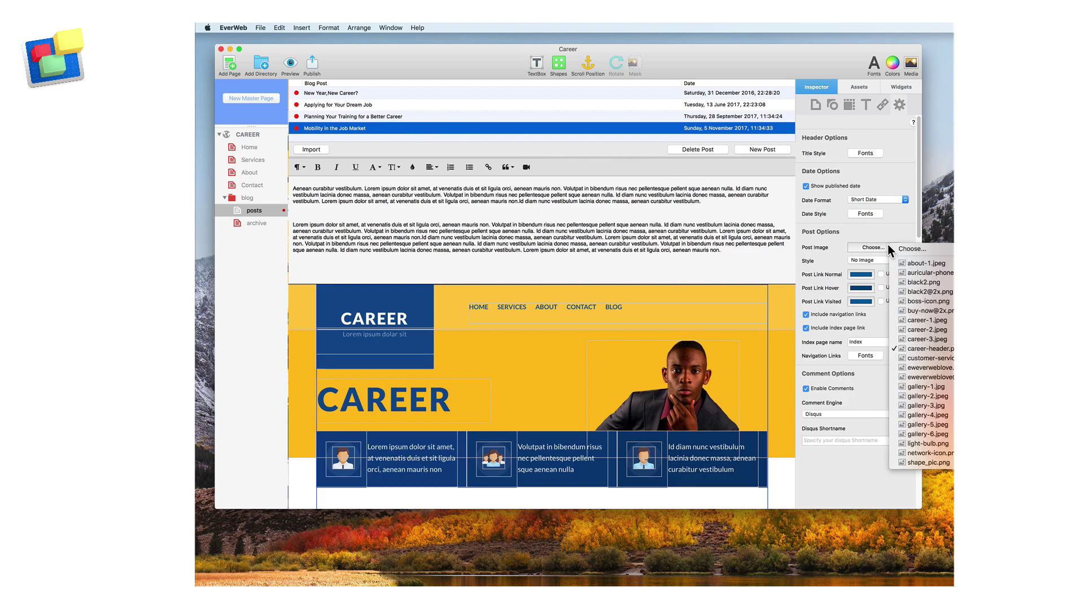
pyautogui.click(893, 338)
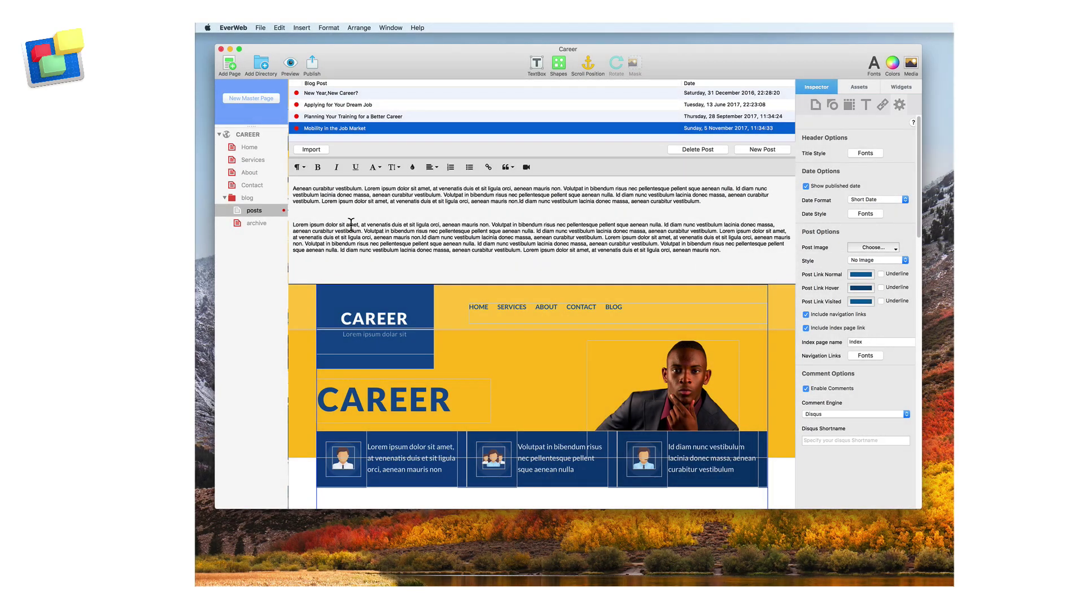
# On the blog main page, set the post list's thumbnail size to 135.
pyautogui.click(247, 199)
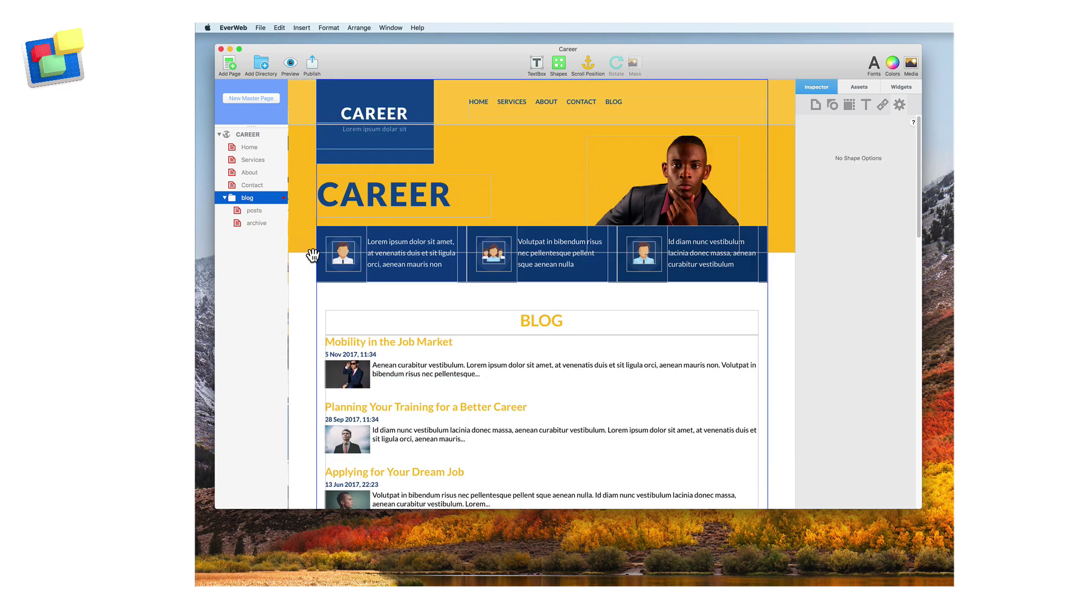
pyautogui.click(412, 369)
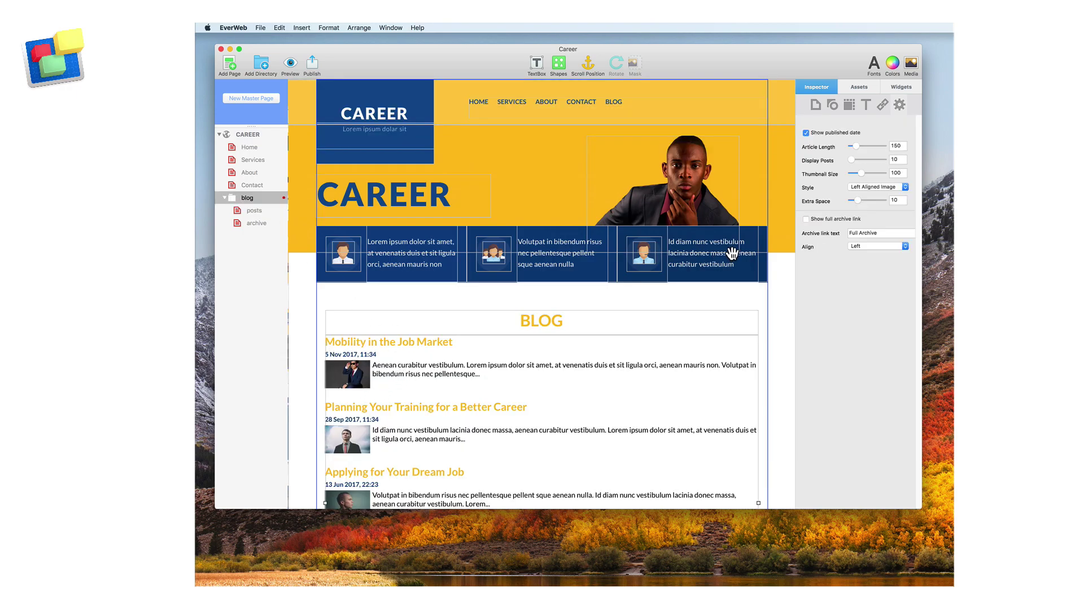
pyautogui.moveTo(863, 173); pyautogui.dragTo(868, 176)
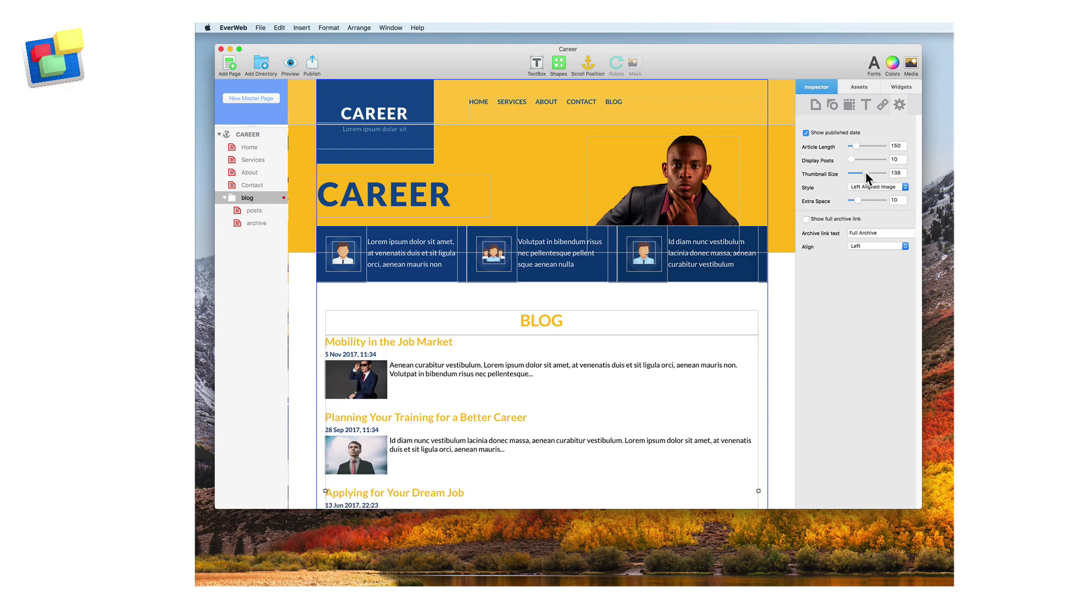
pyautogui.moveTo(867, 175); pyautogui.dragTo(874, 198)
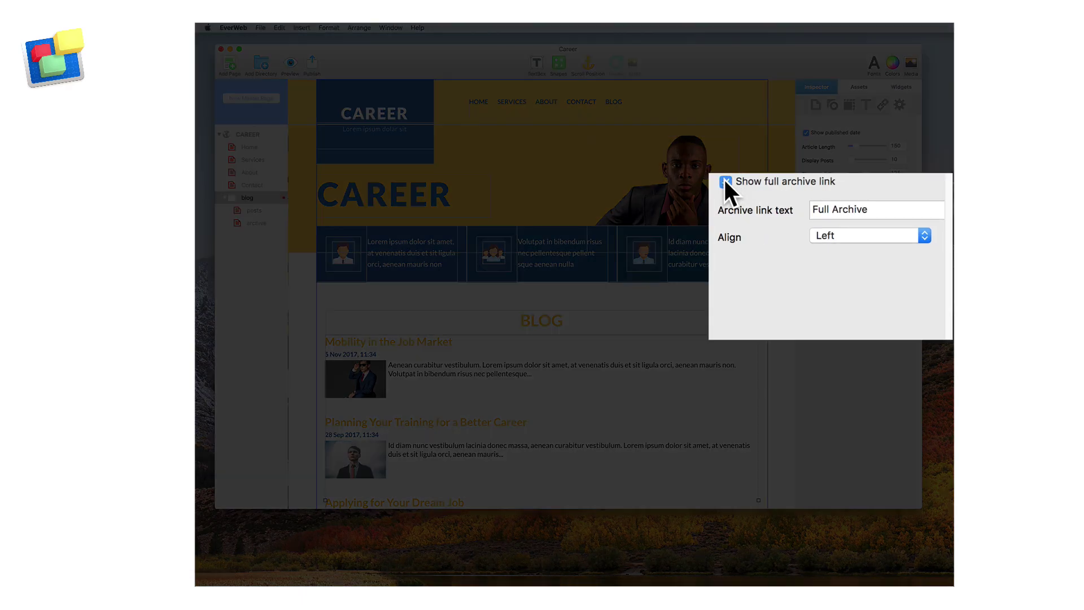
# Center the Full Archive link beneath the blog posts.
pyautogui.click(862, 236)
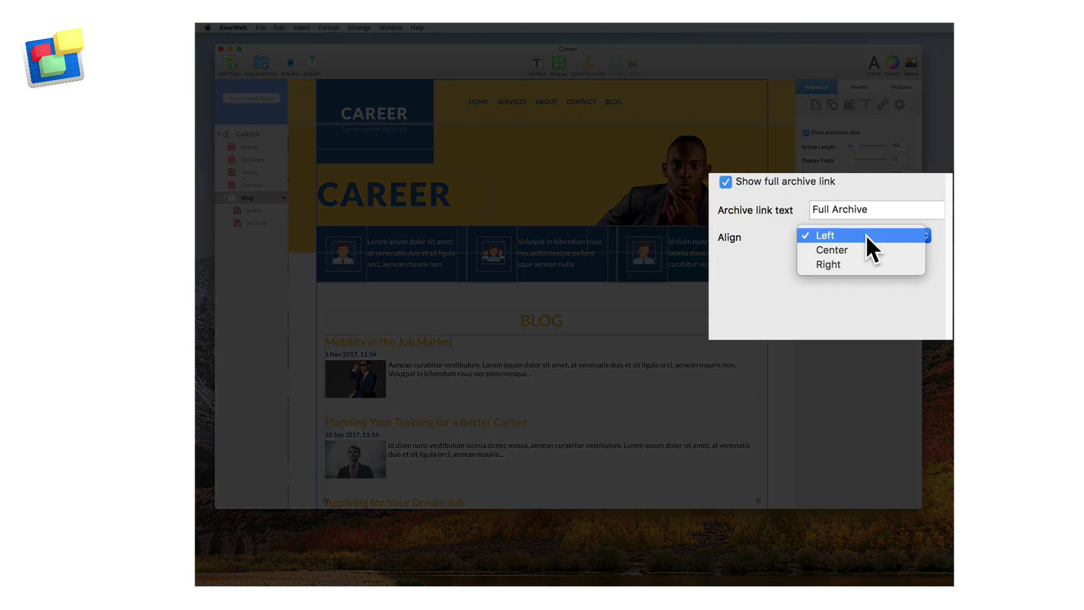
pyautogui.click(876, 252)
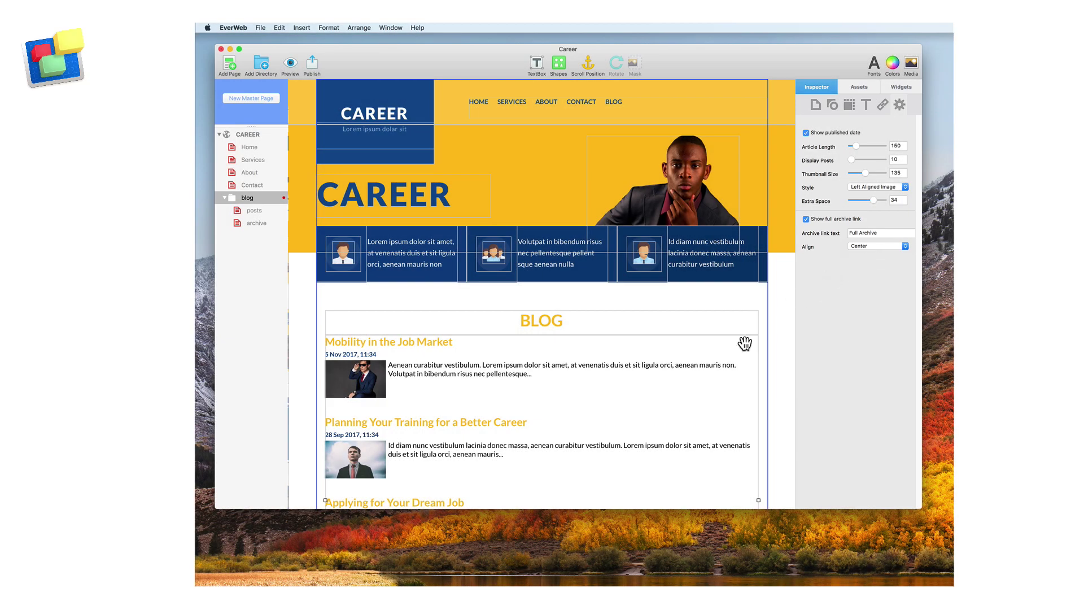
pyautogui.scroll(-10, 739, 351)
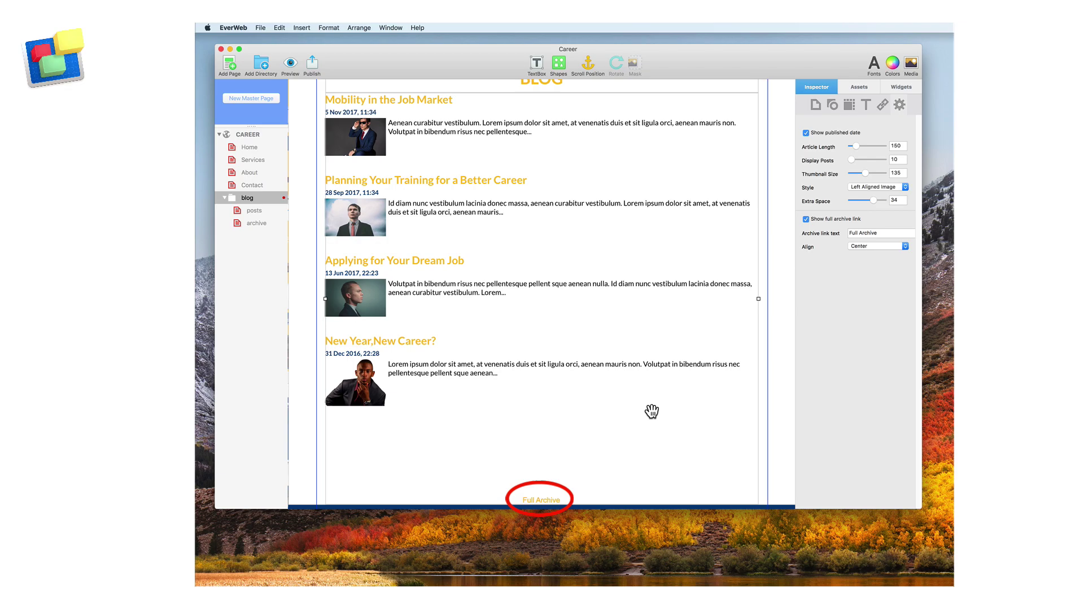
# Set the post titles' normal hyperlink colour to blue.
pyautogui.scroll(3, 651, 411)
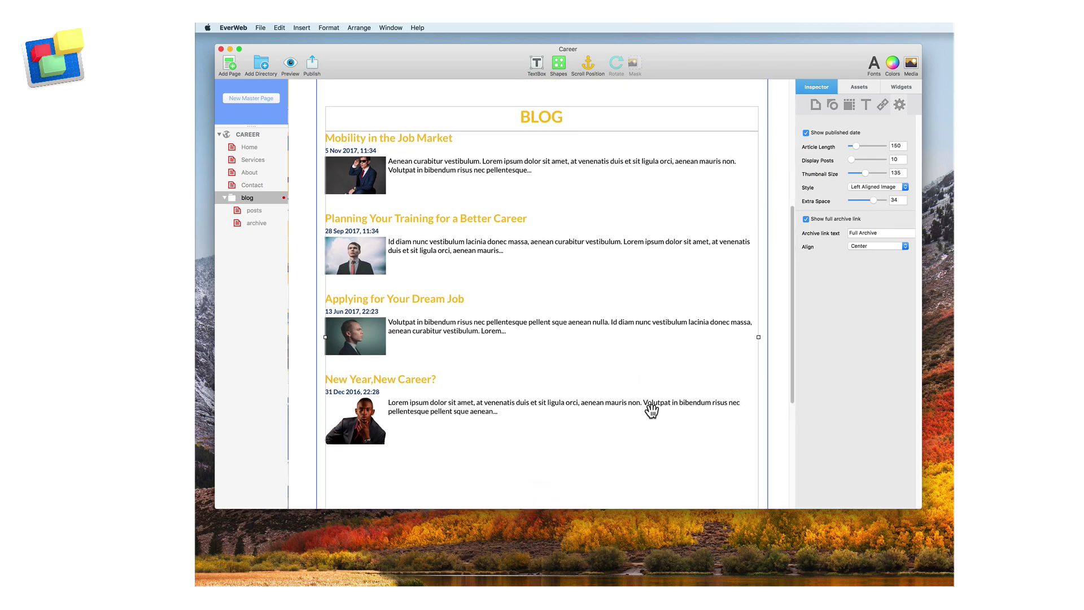
pyautogui.scroll(2, 650, 411)
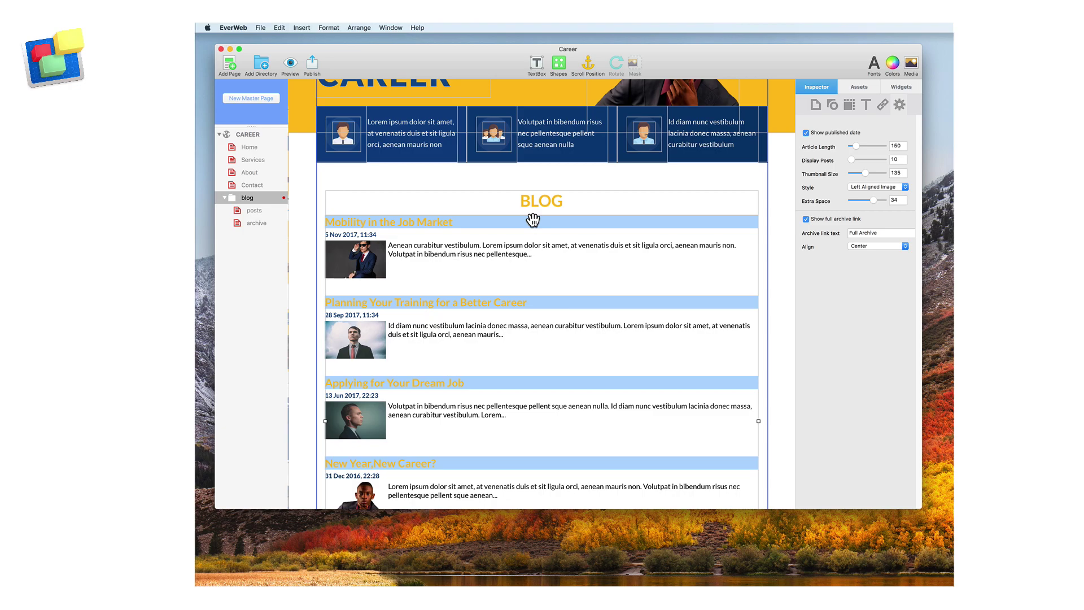
pyautogui.click(882, 104)
pyautogui.click(876, 153)
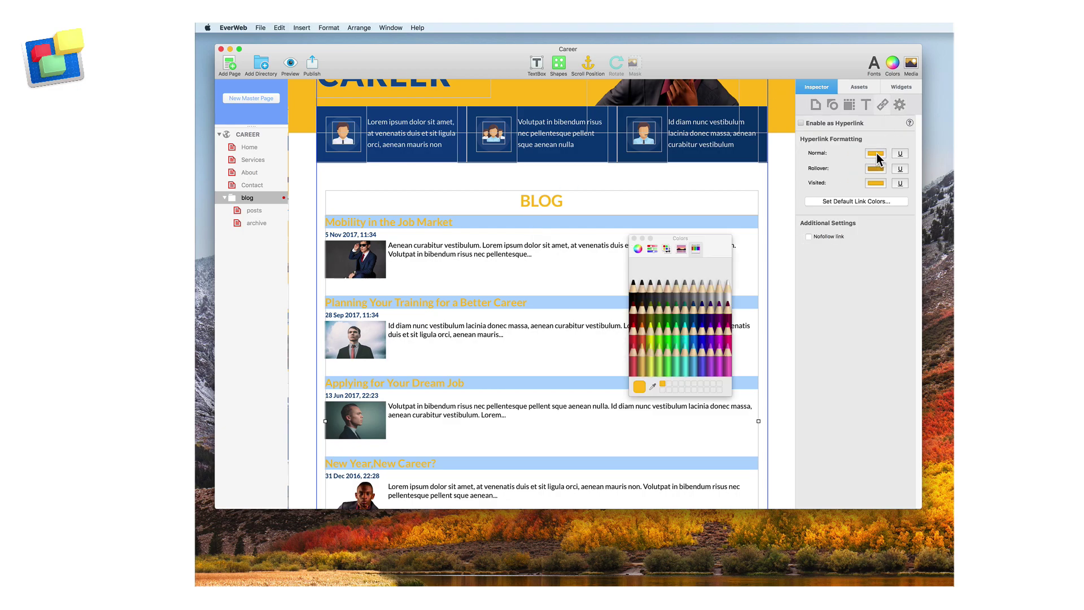
pyautogui.click(703, 333)
pyautogui.click(634, 238)
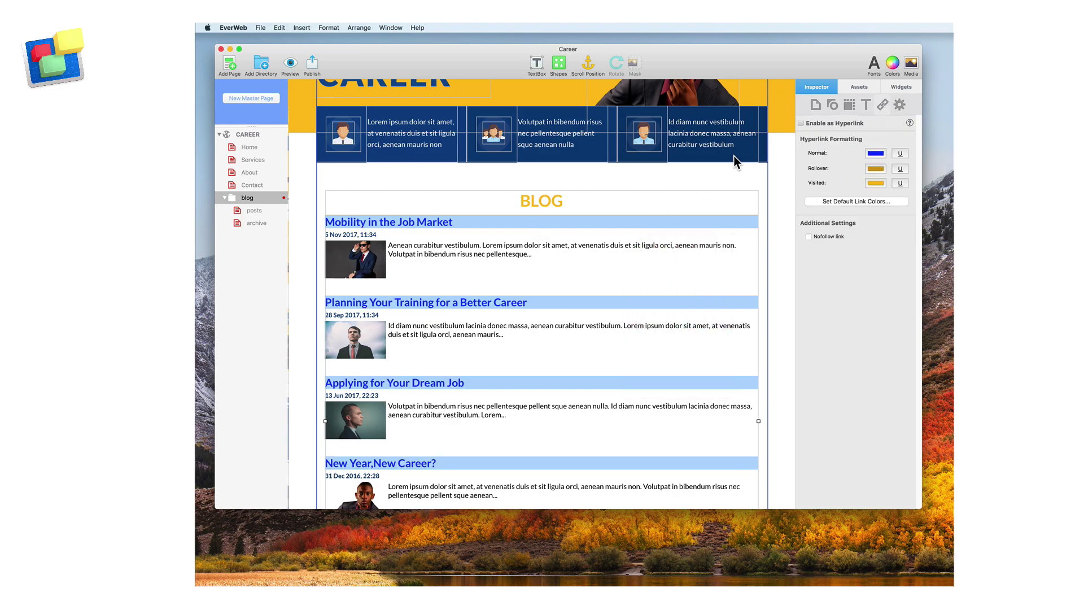
# Change the post titles' font to Avenir Black.
pyautogui.click(873, 69)
pyautogui.click(649, 274)
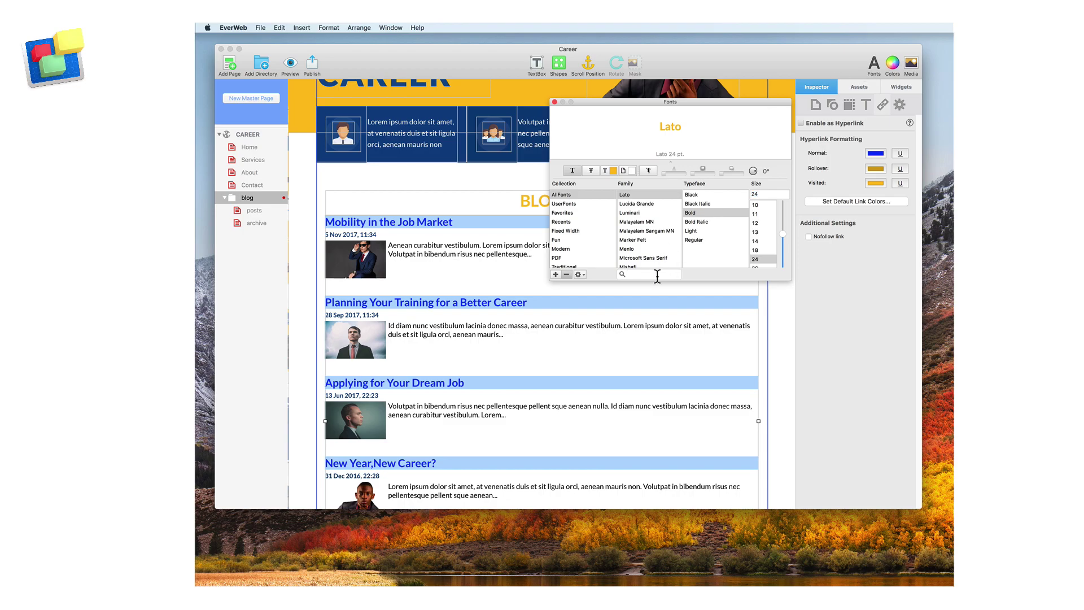
pyautogui.write('Avenir')
pyautogui.click(702, 195)
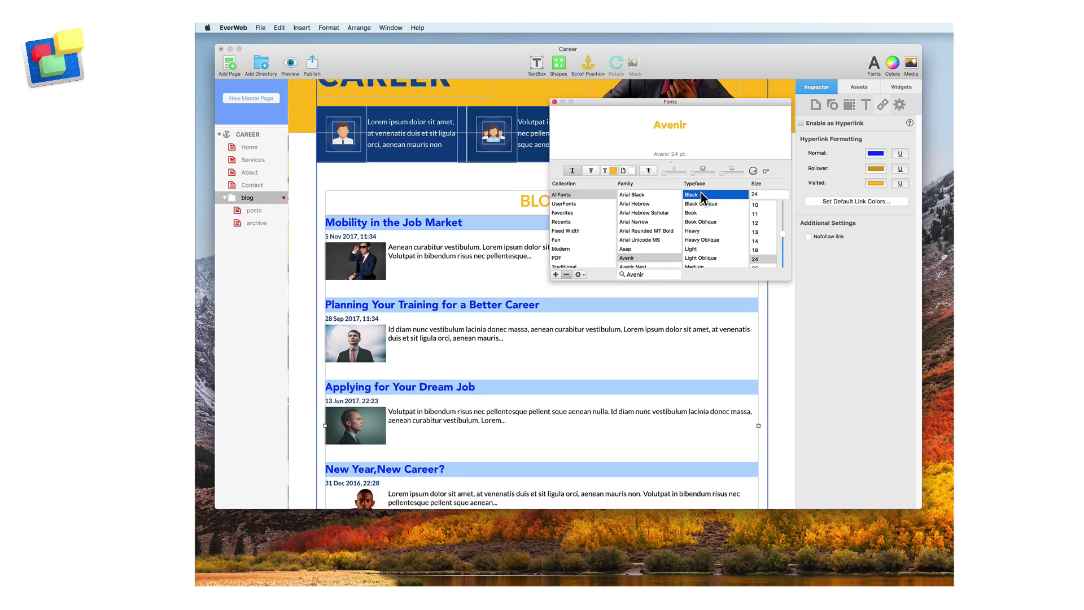
pyautogui.click(554, 102)
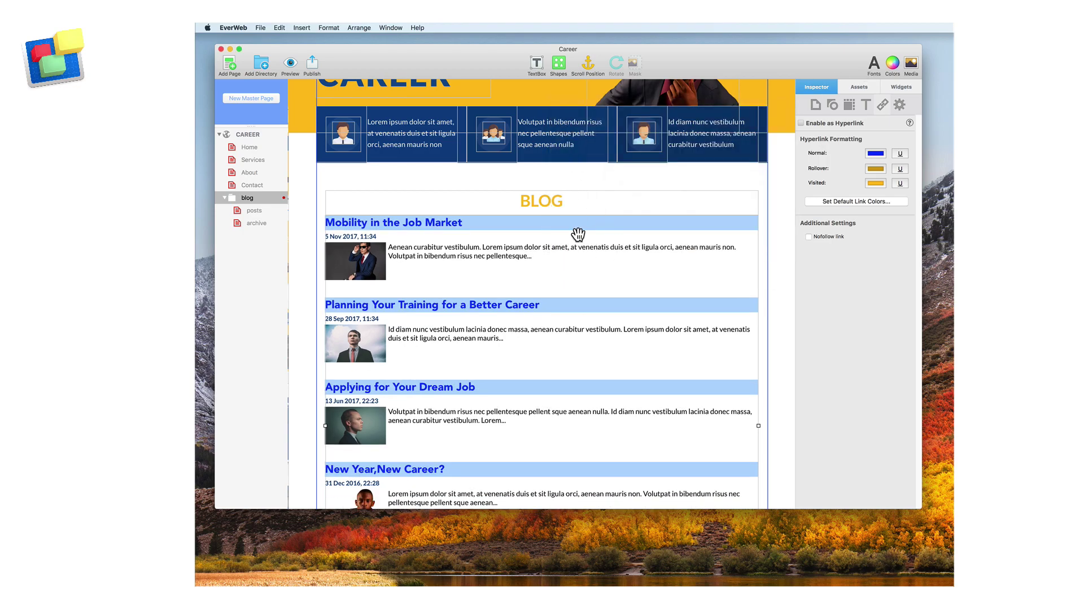
pyautogui.click(577, 234)
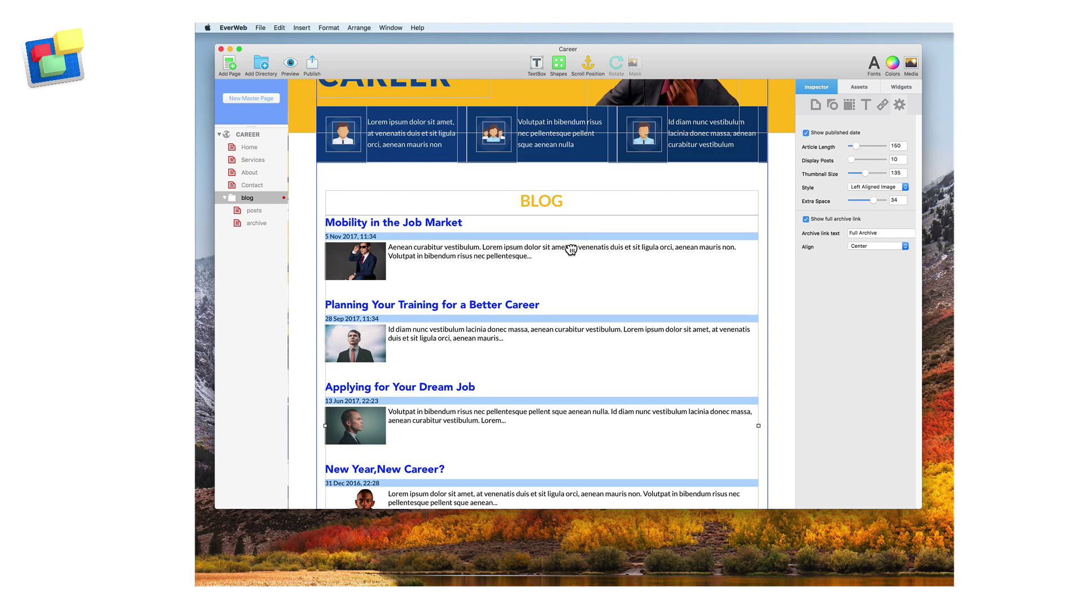
# Set the Full Archive link text at the bottom of the blog to 18 pt.
pyautogui.click(571, 246)
pyautogui.scroll(-4, 570, 247)
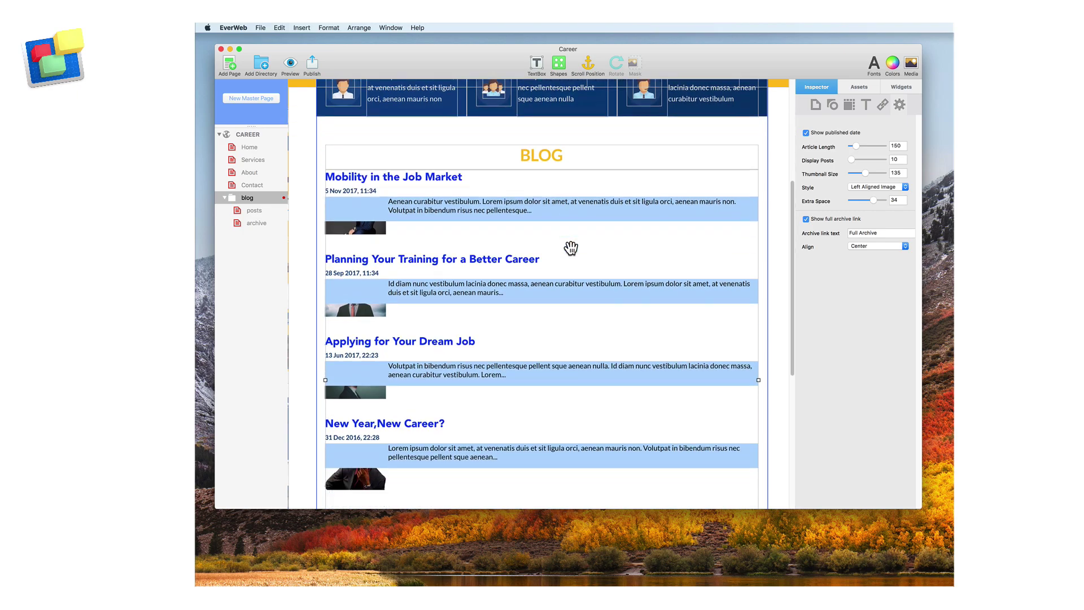
pyautogui.scroll(-5, 571, 247)
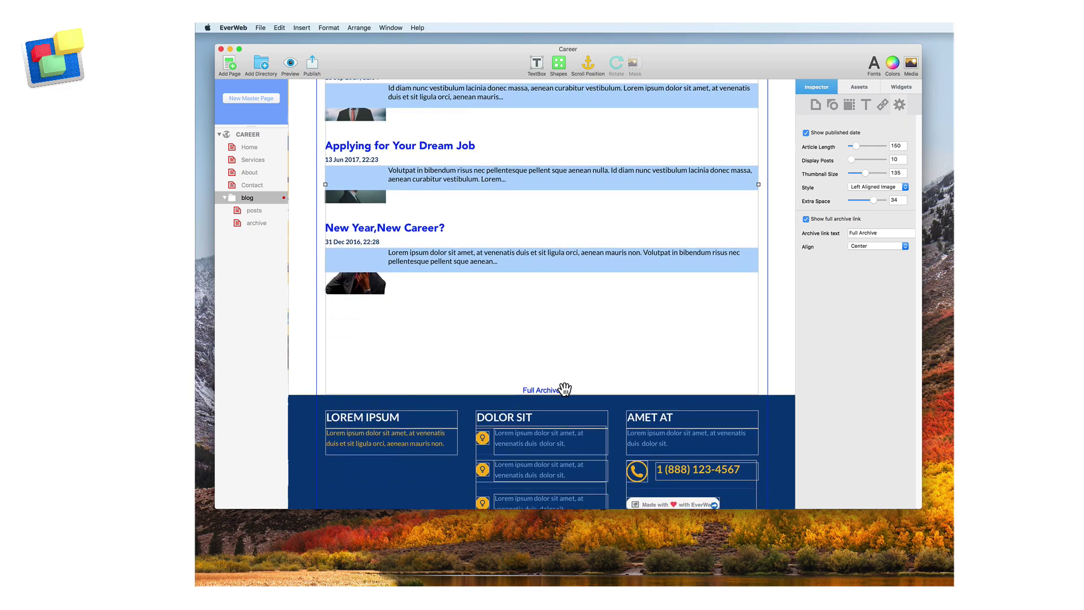
pyautogui.click(565, 388)
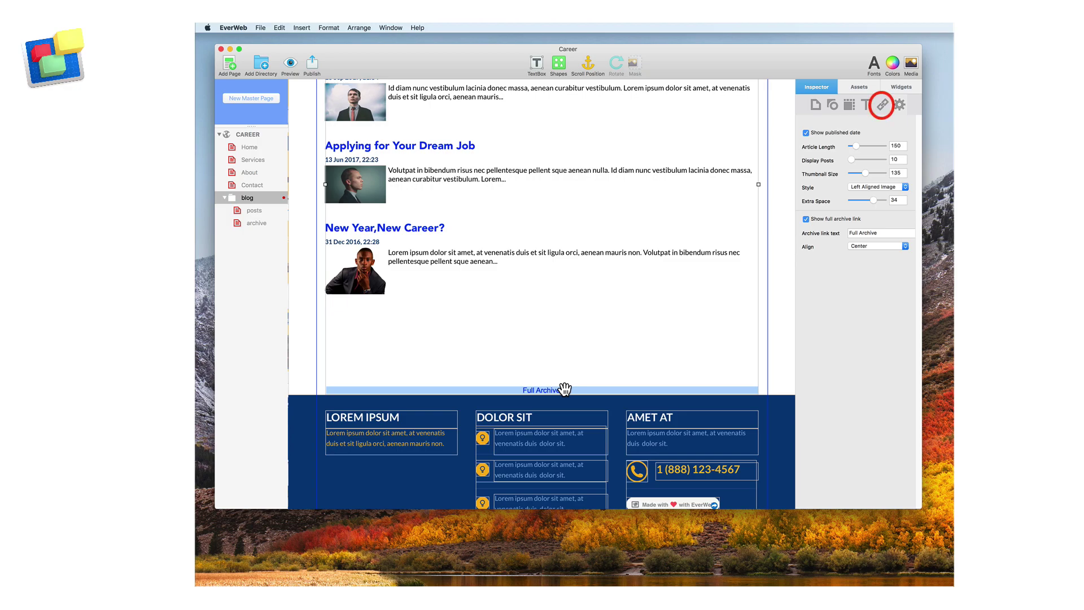
pyautogui.click(873, 63)
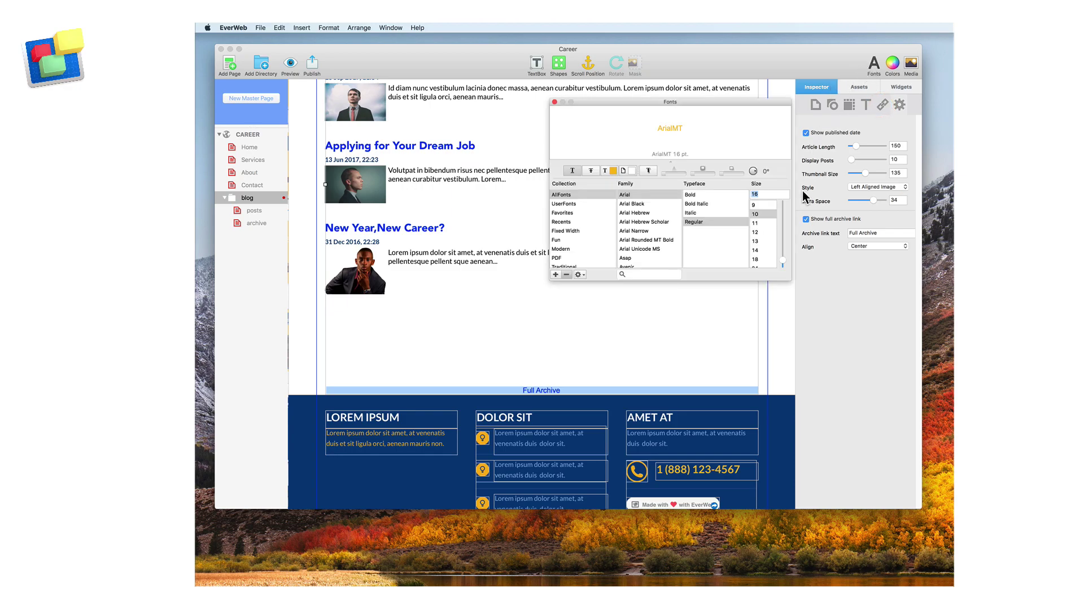
pyautogui.click(757, 258)
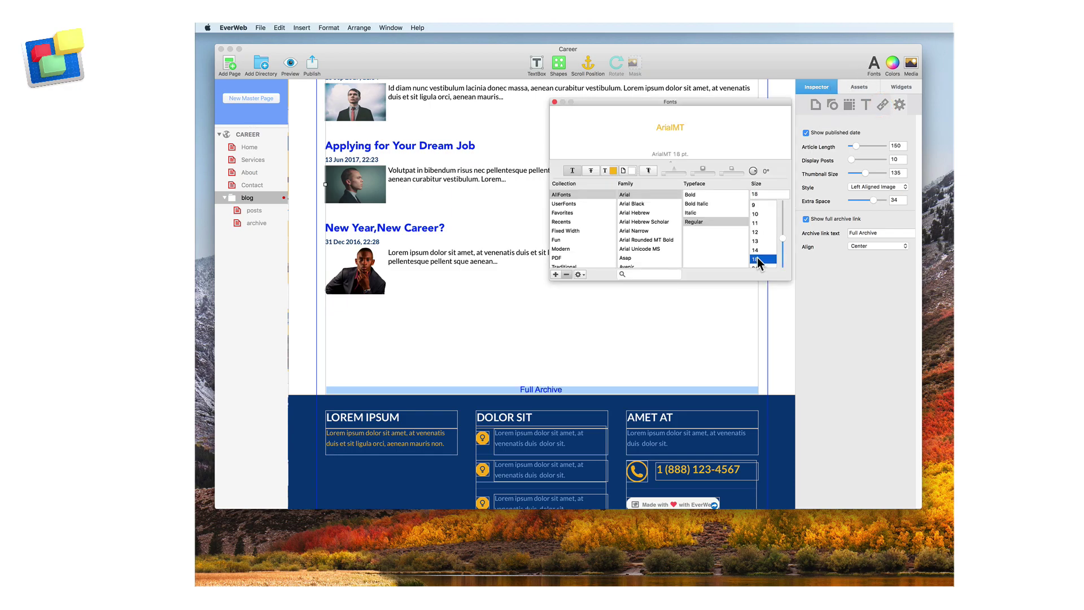
pyautogui.click(554, 102)
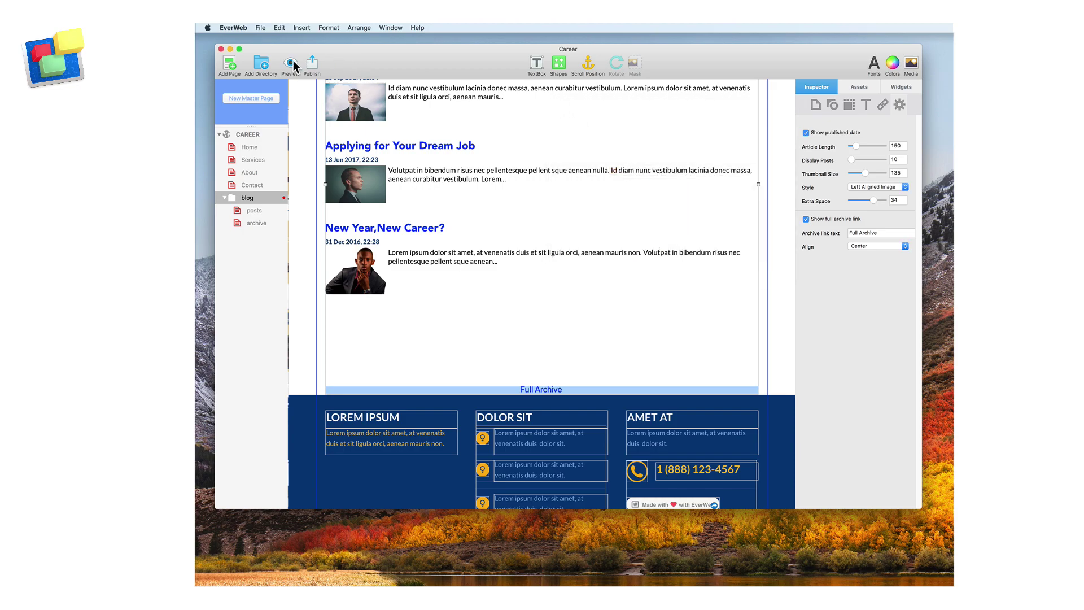